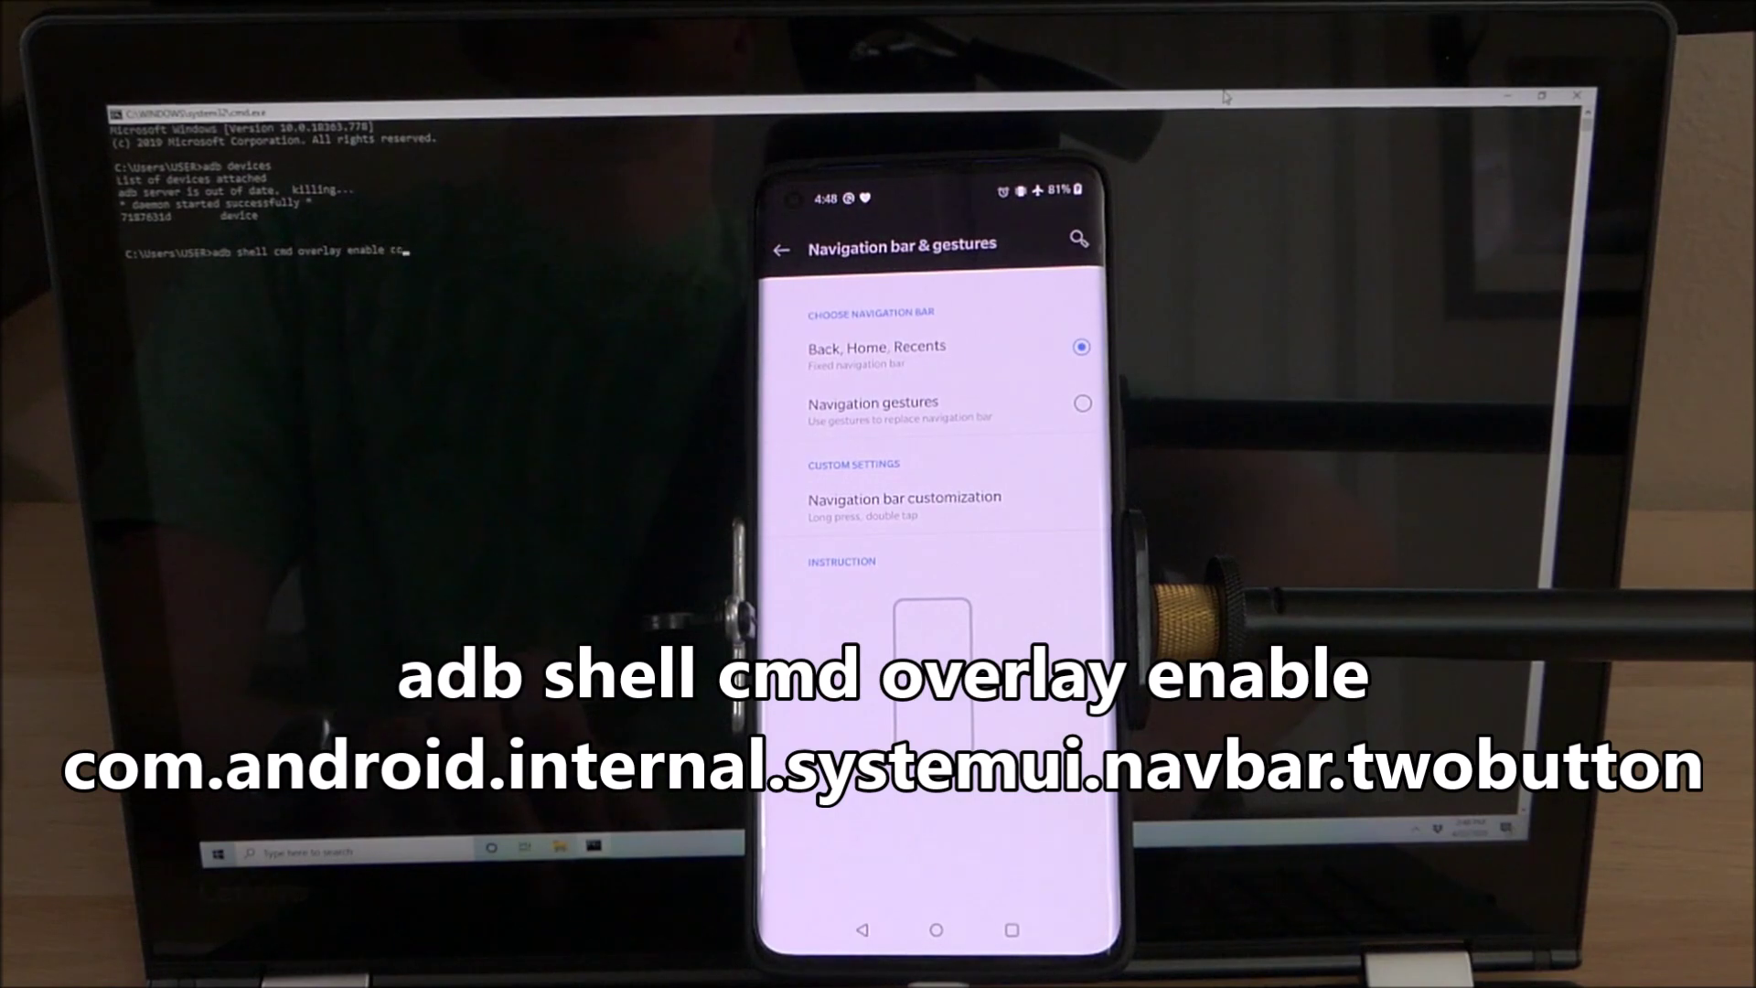
type("ndroid.internal.")
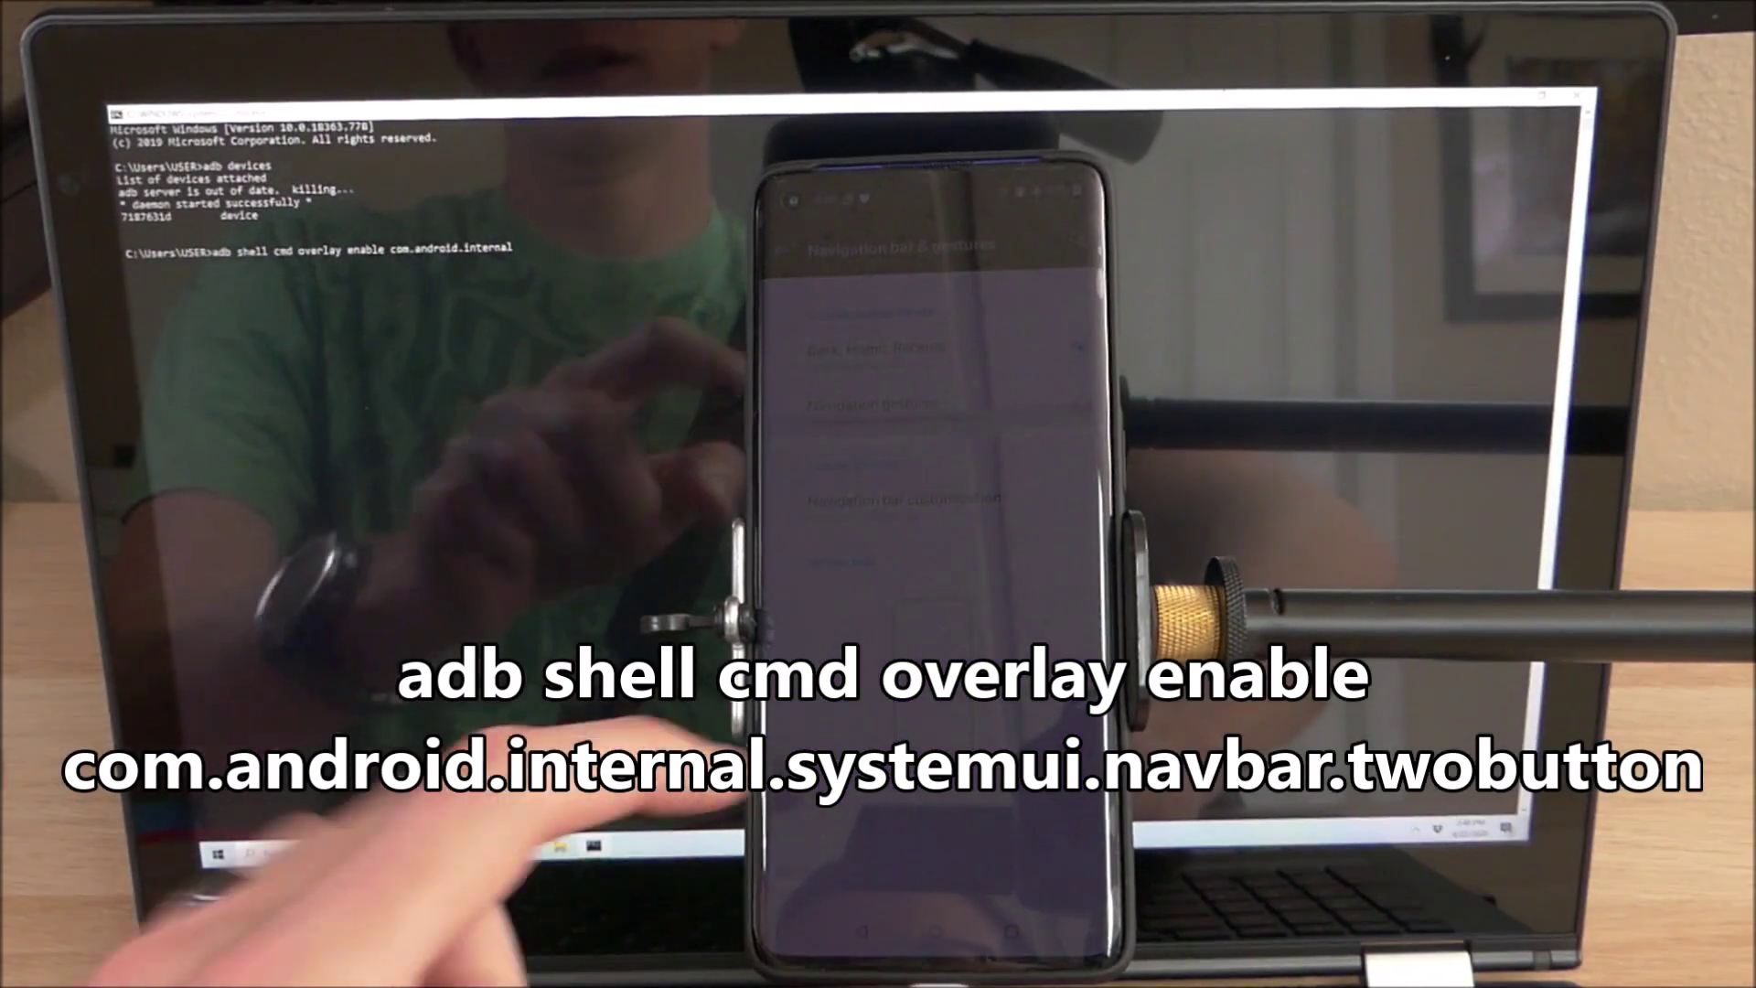